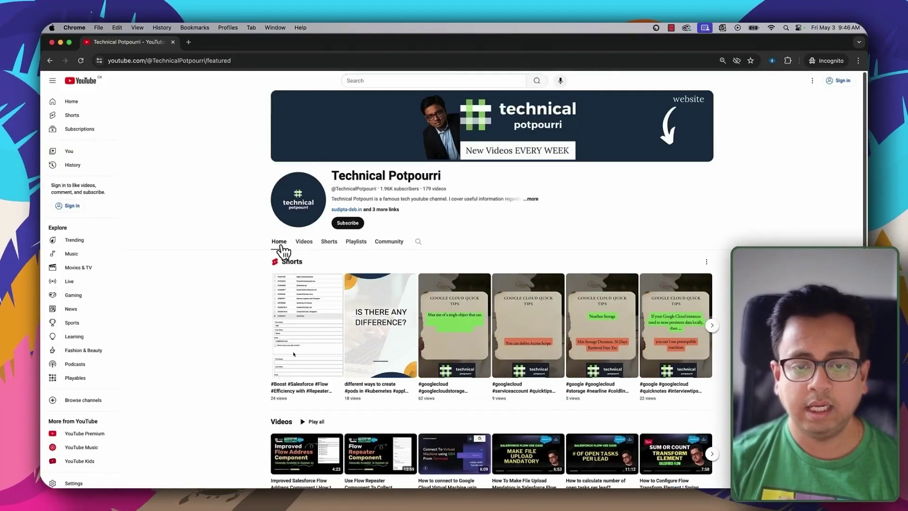
Show the Technical Potpourri YouTube channel's Playlists tab
{"action": "left_click", "coordinate": [356, 242]}
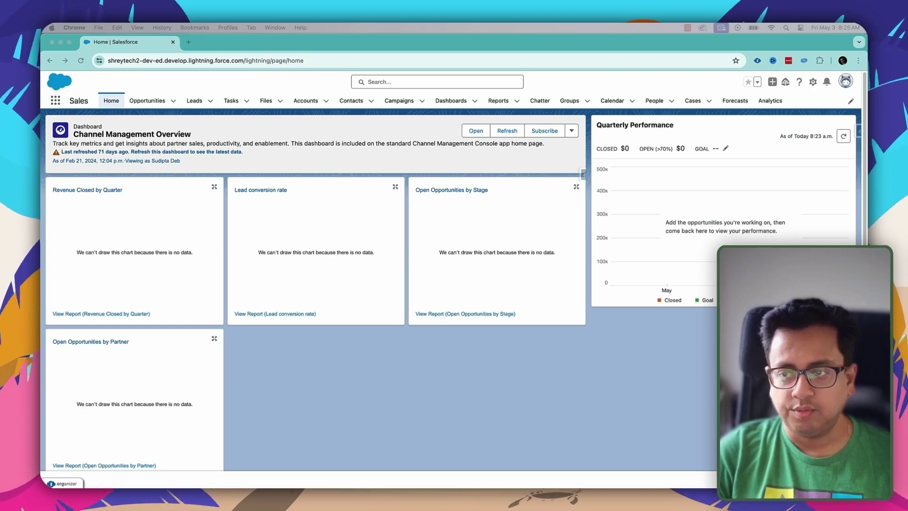
Open Setup in a new tab and open the CFO user's record from the Users list
{"action": "left_click", "coordinate": [812, 82]}
{"action": "left_click", "coordinate": [799, 106]}
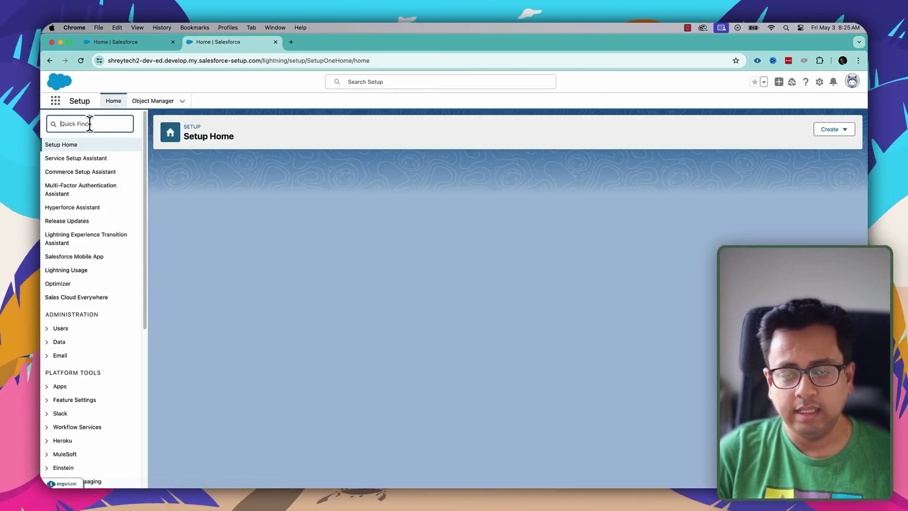
{"action": "type", "text": "user"}
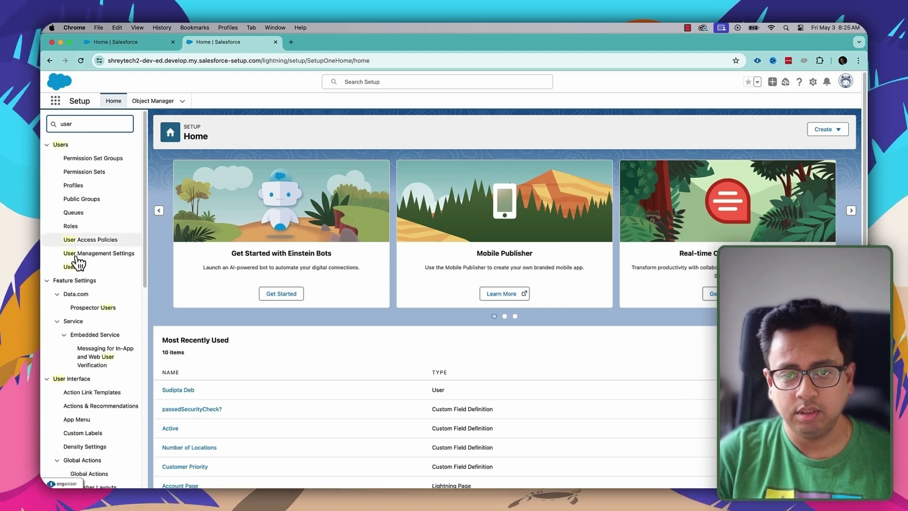
{"action": "left_click", "coordinate": [72, 267]}
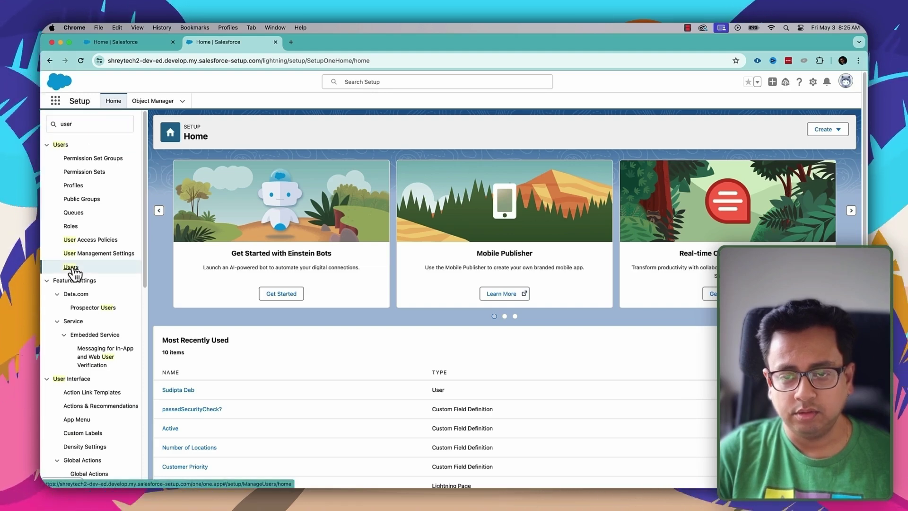
{"action": "left_click", "coordinate": [72, 268]}
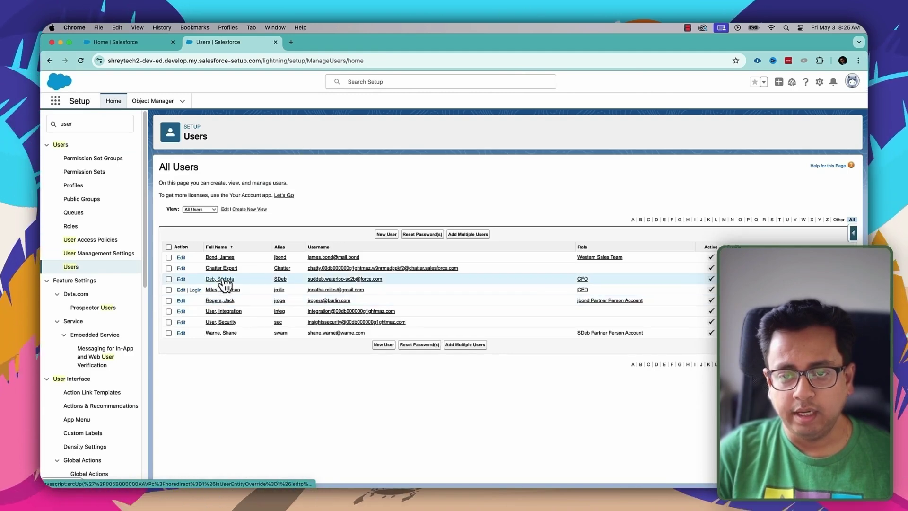
{"action": "left_click", "coordinate": [221, 279]}
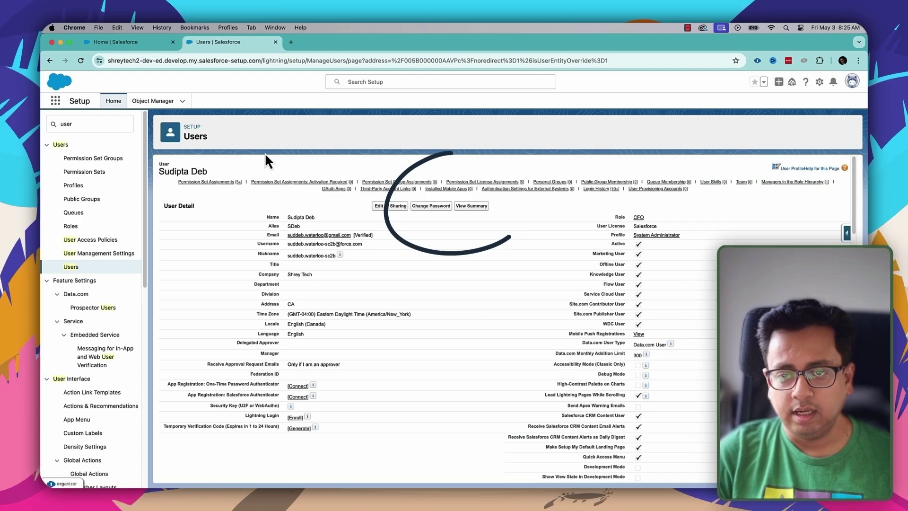
View the CFO user's object, field, custom permissions, public group and queue membership summary tabs
{"action": "left_click", "coordinate": [472, 207]}
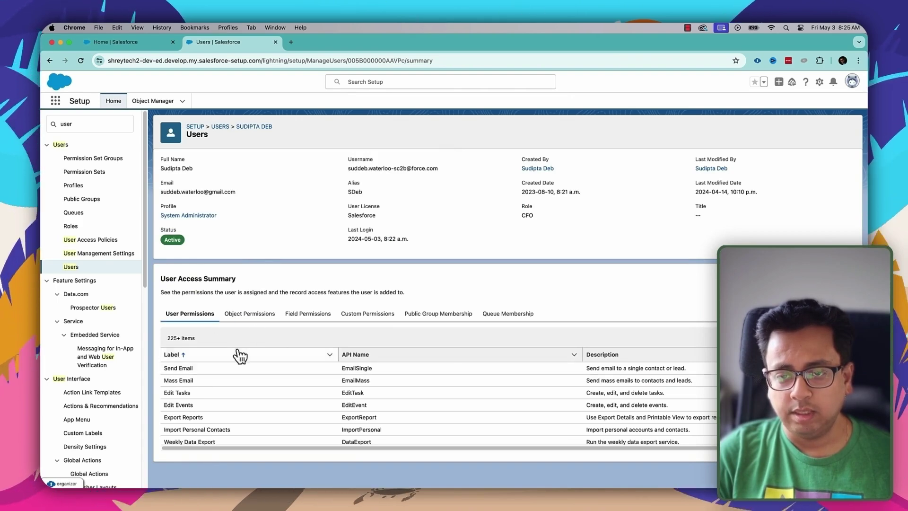
{"action": "left_click", "coordinate": [265, 326]}
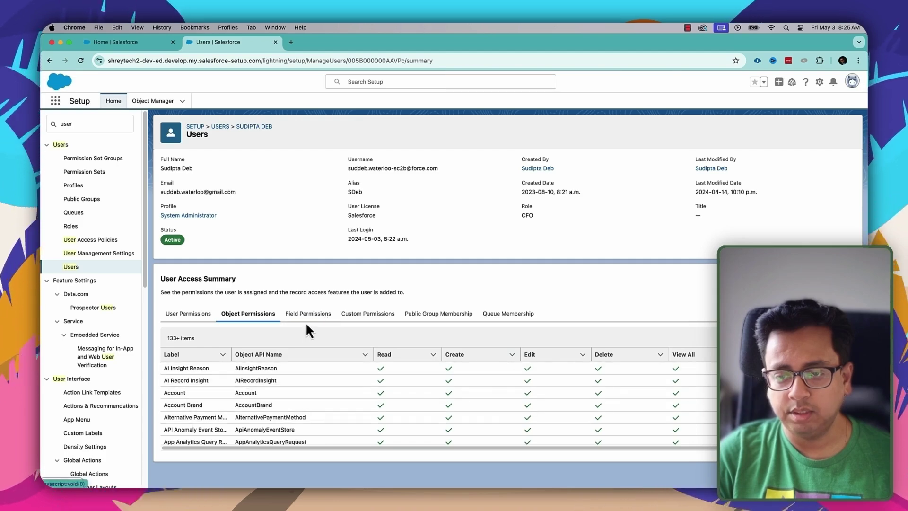
{"action": "left_click", "coordinate": [308, 315]}
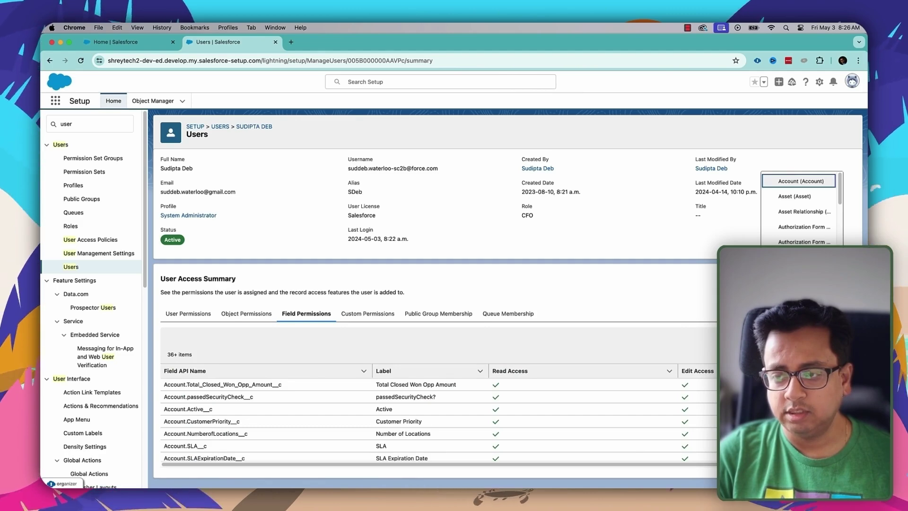
{"action": "key", "text": "Escape"}
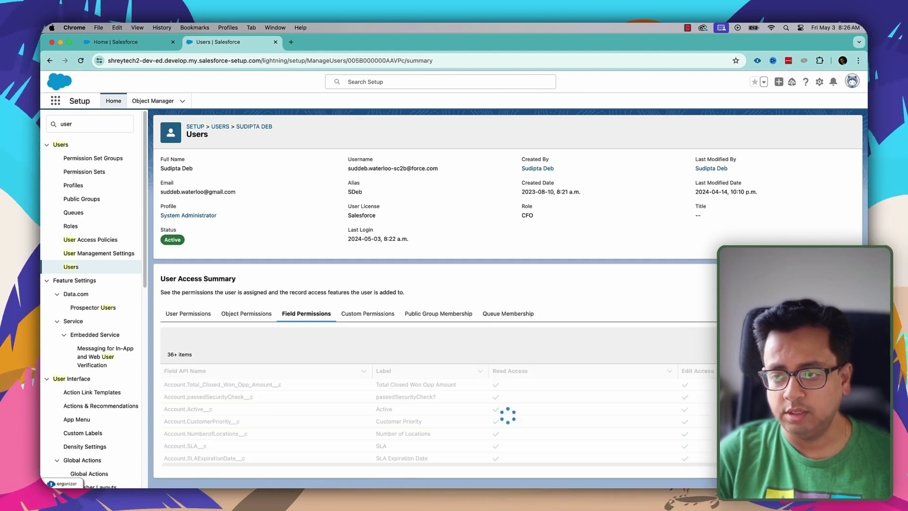
{"action": "left_click", "coordinate": [395, 321]}
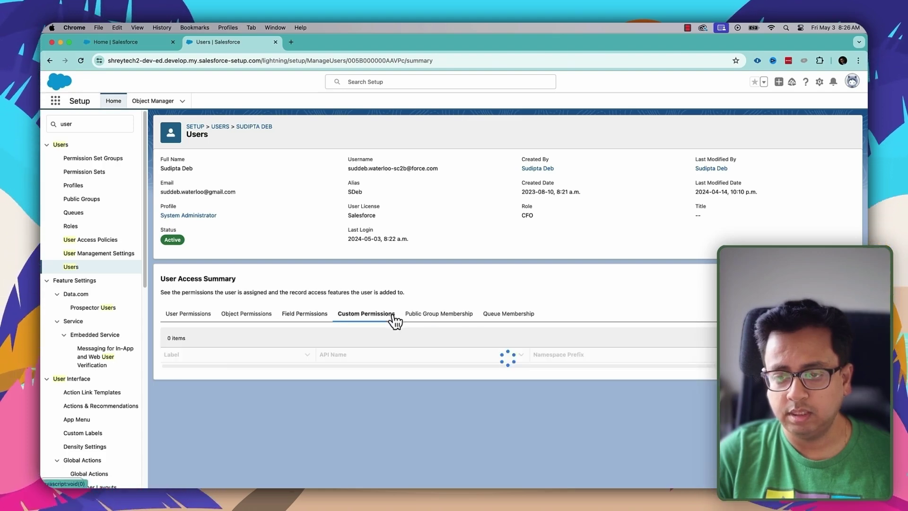
{"action": "left_click", "coordinate": [432, 321]}
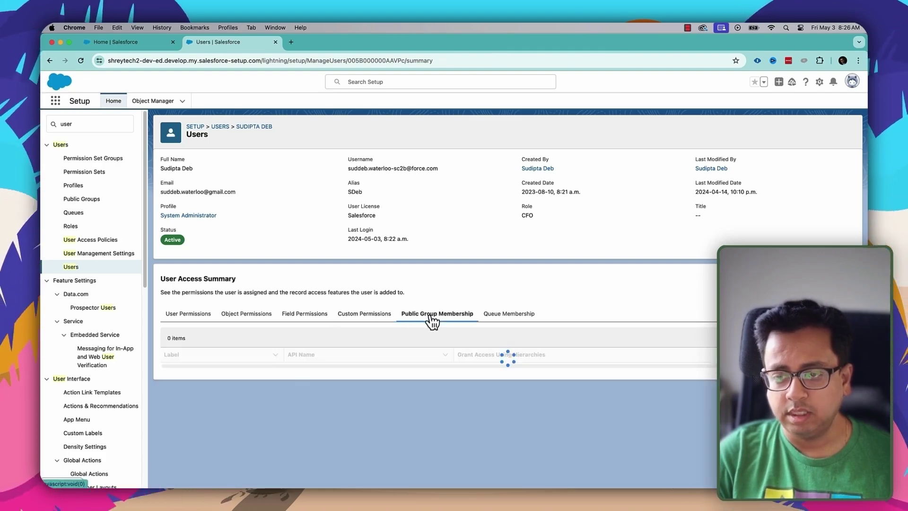
{"action": "left_click", "coordinate": [496, 322]}
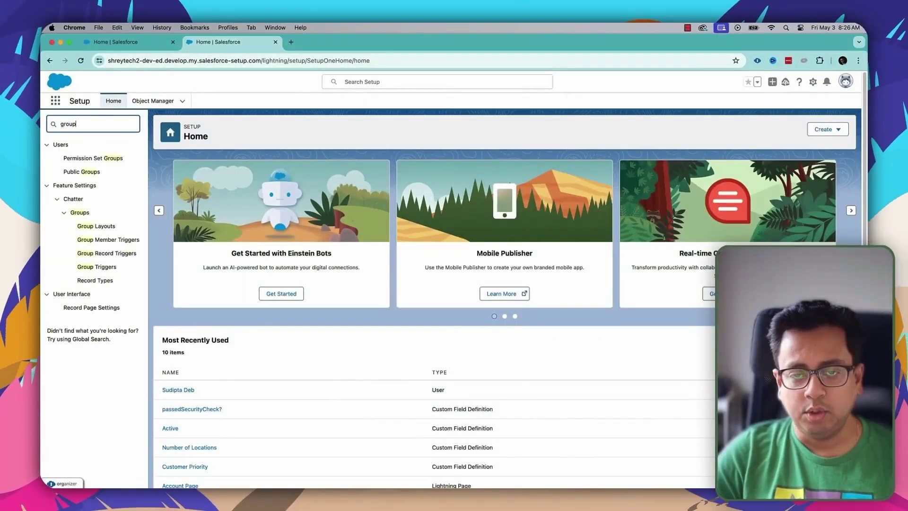
Open the Hello Canada group's View Summary and check its sharing rules and folders tabs
{"action": "left_click", "coordinate": [83, 172]}
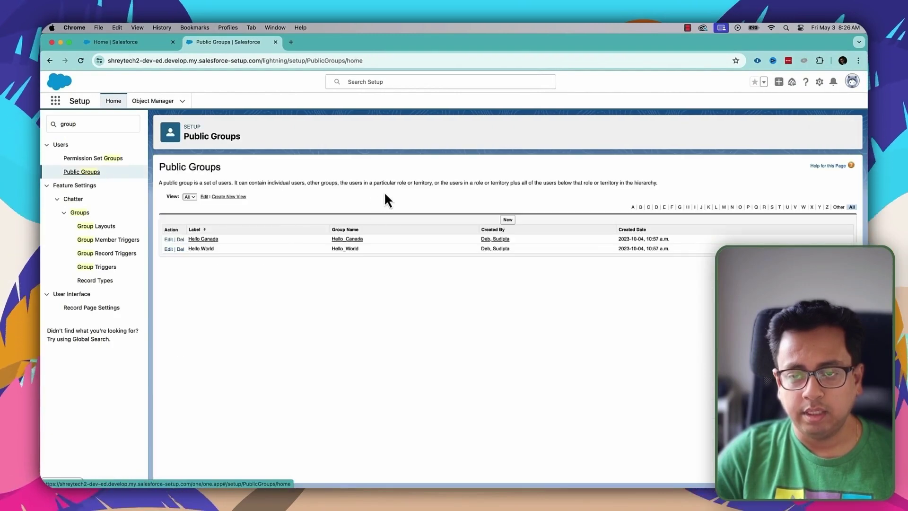
{"action": "left_click", "coordinate": [208, 246]}
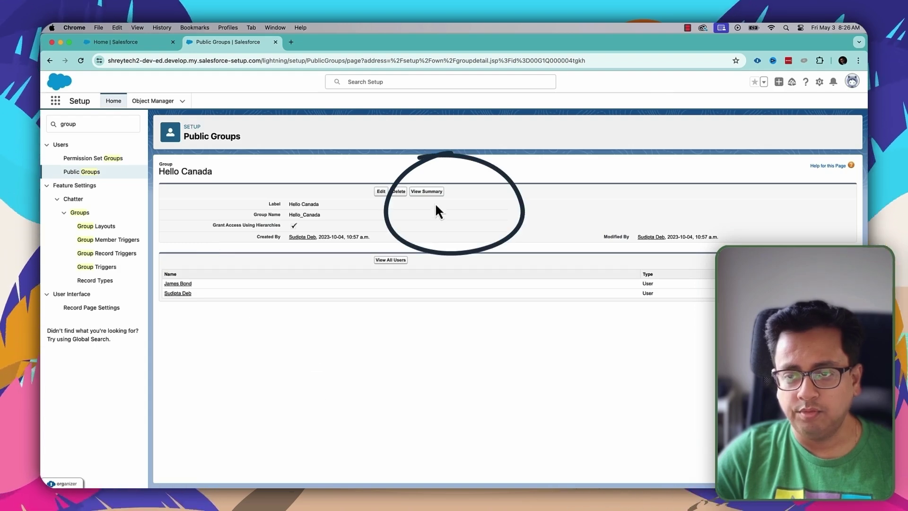
{"action": "left_click", "coordinate": [434, 191]}
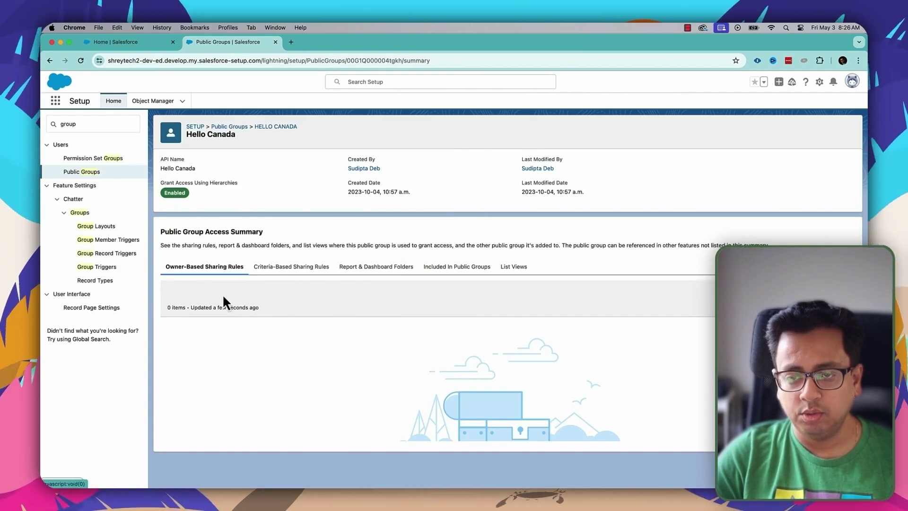
{"action": "left_click", "coordinate": [282, 268]}
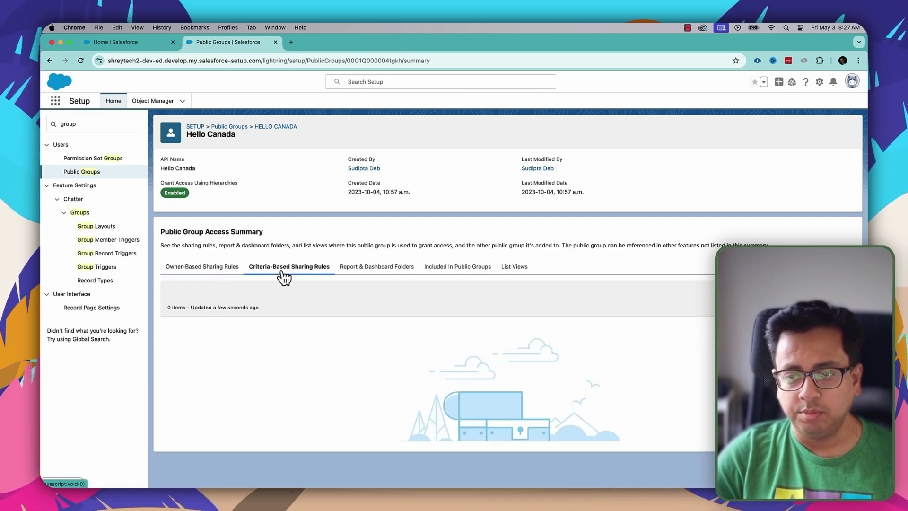
{"action": "left_click", "coordinate": [397, 276]}
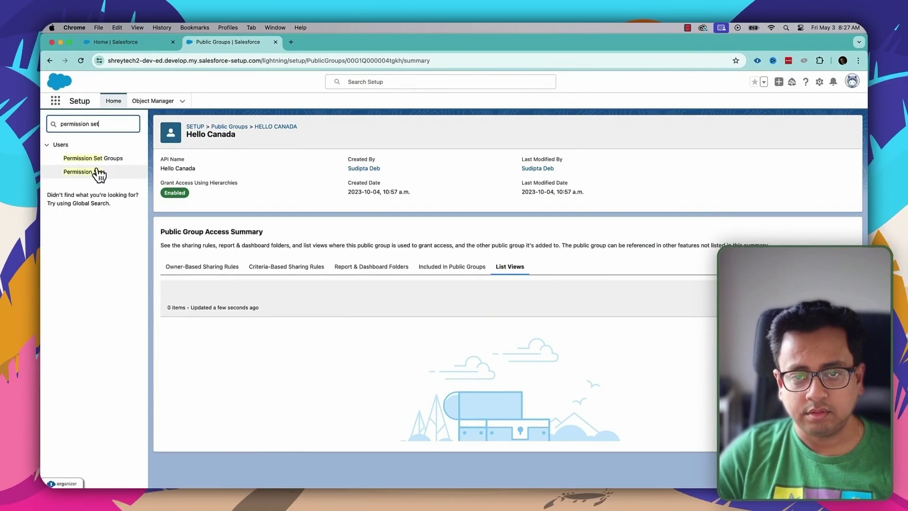
Open the HTTP_CALLOUT permission set's View Summary
{"action": "left_click", "coordinate": [86, 172]}
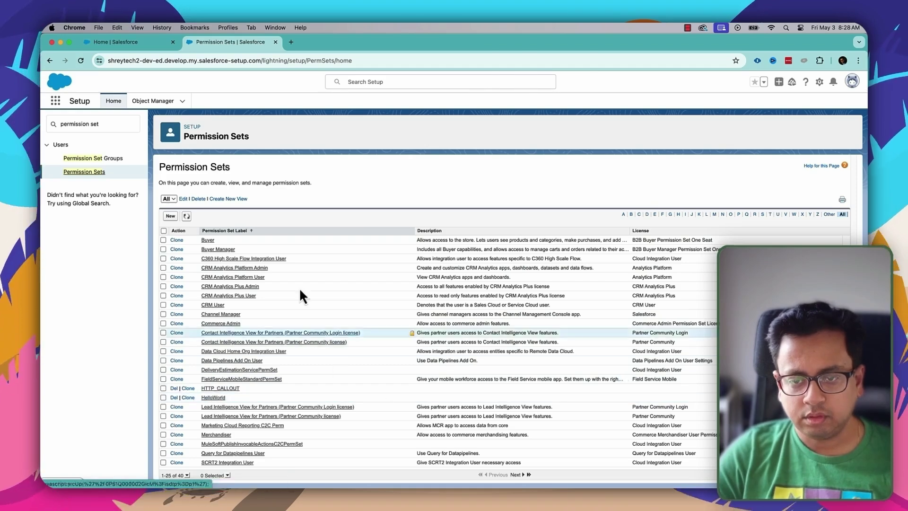
{"action": "left_click", "coordinate": [220, 389]}
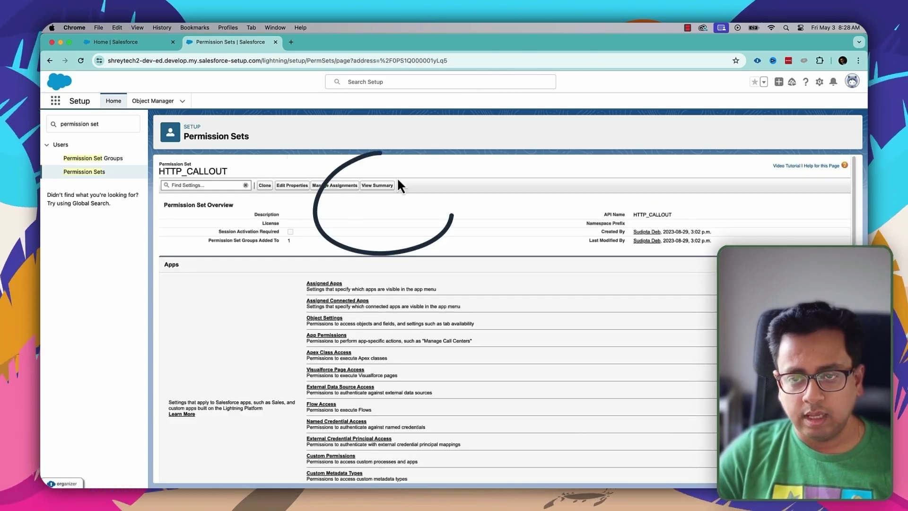
{"action": "left_click", "coordinate": [391, 185]}
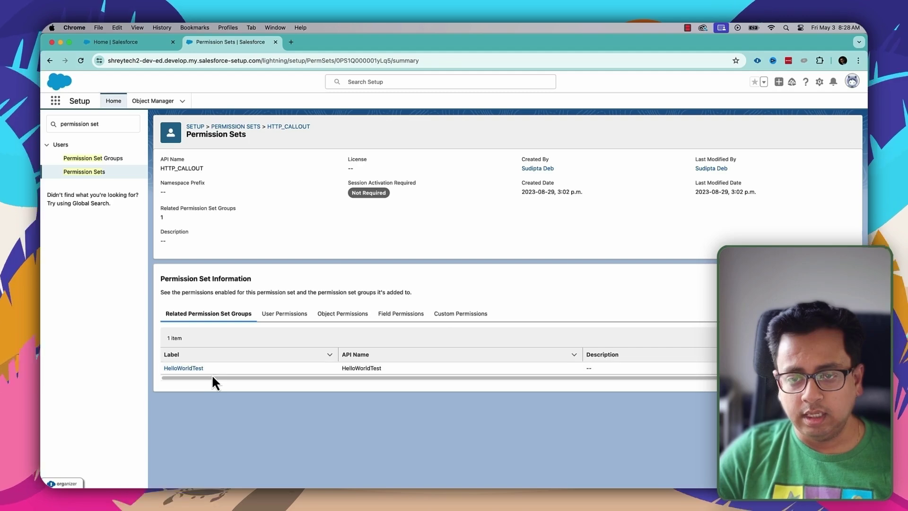
Check HTTP_CALLOUT's user, object, field and custom permissions, then open its HelloWorldTest group
{"action": "left_click", "coordinate": [283, 316]}
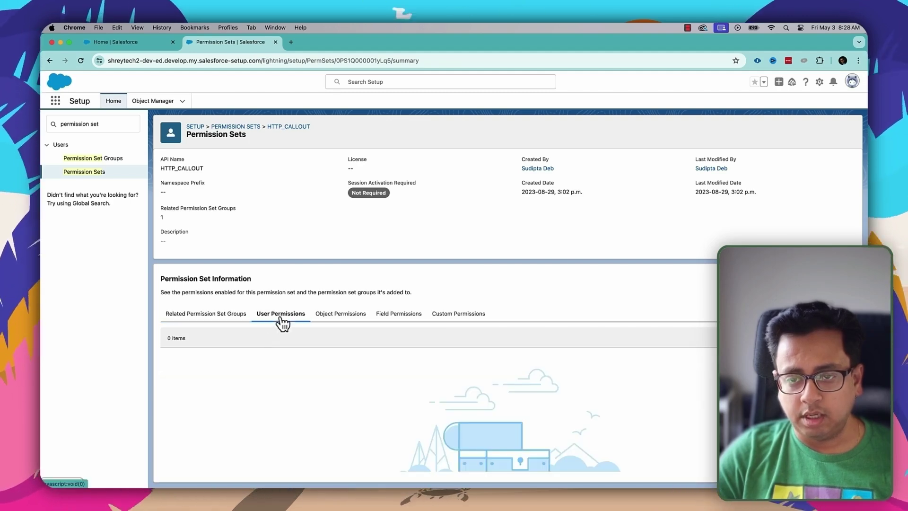
{"action": "left_click", "coordinate": [344, 316]}
{"action": "left_click", "coordinate": [421, 321]}
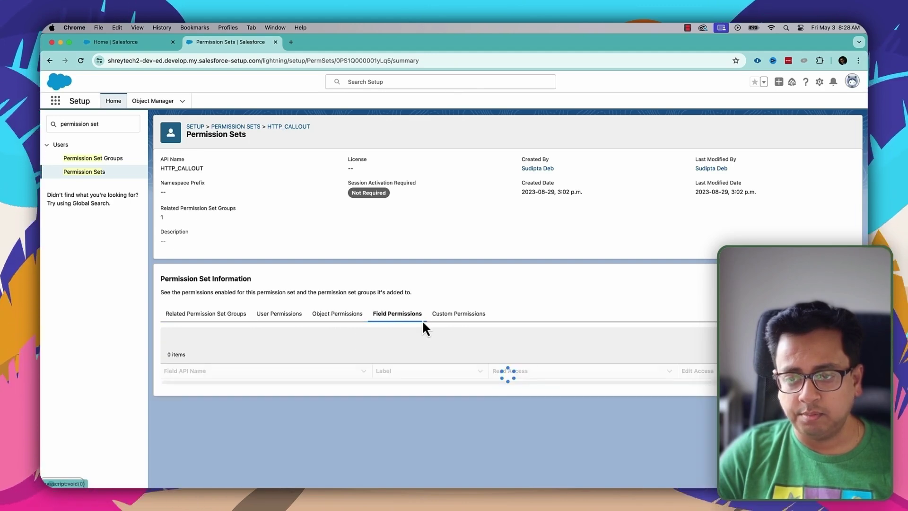
{"action": "left_click", "coordinate": [462, 318]}
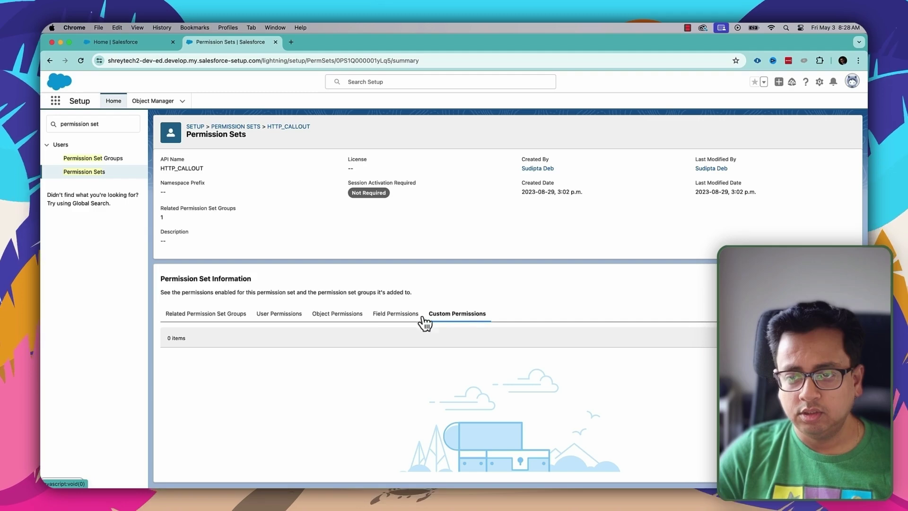
{"action": "left_click", "coordinate": [224, 319]}
{"action": "left_click", "coordinate": [195, 372]}
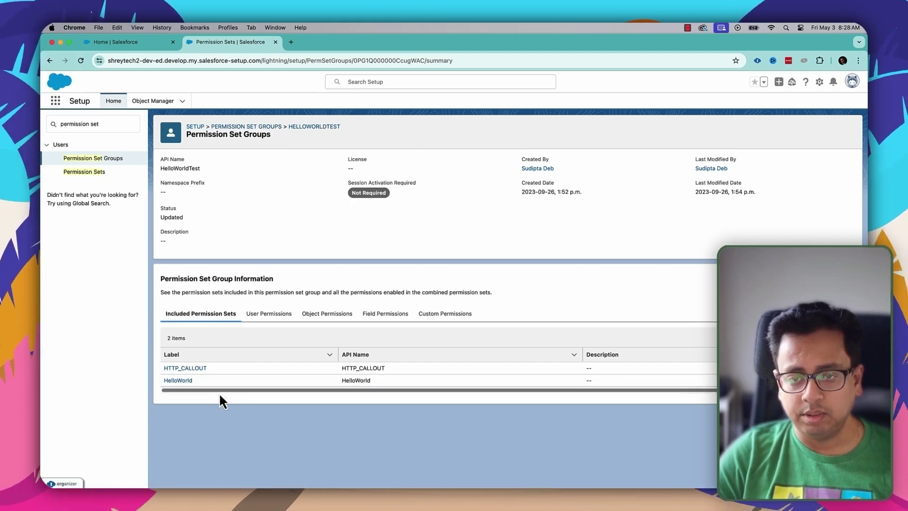
Check HelloWorldTest's User, Object, Field and Custom Permissions tabs, each showing 0 items
{"action": "left_click", "coordinate": [268, 320]}
{"action": "left_click", "coordinate": [335, 321]}
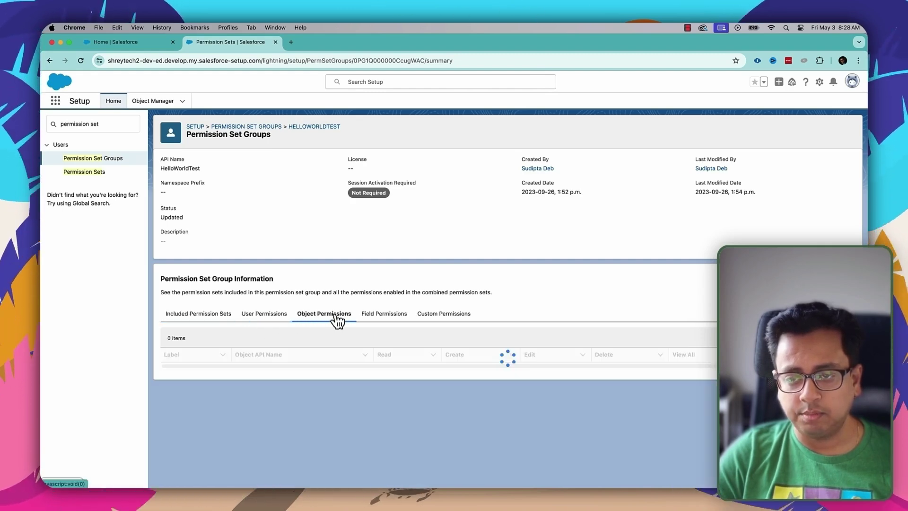
{"action": "left_click", "coordinate": [388, 319]}
{"action": "left_click", "coordinate": [465, 318]}
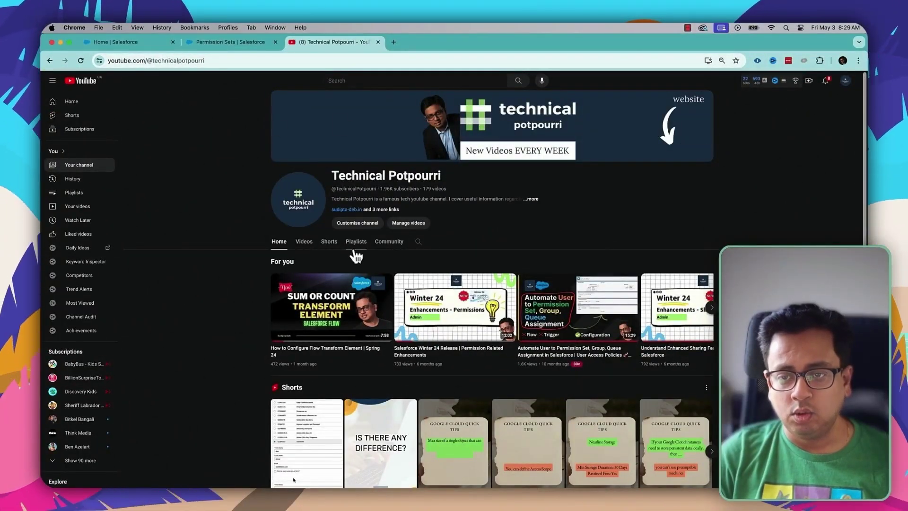
Search the Technical Potpourri channel's videos for 'user access'
{"action": "left_click", "coordinate": [305, 242]}
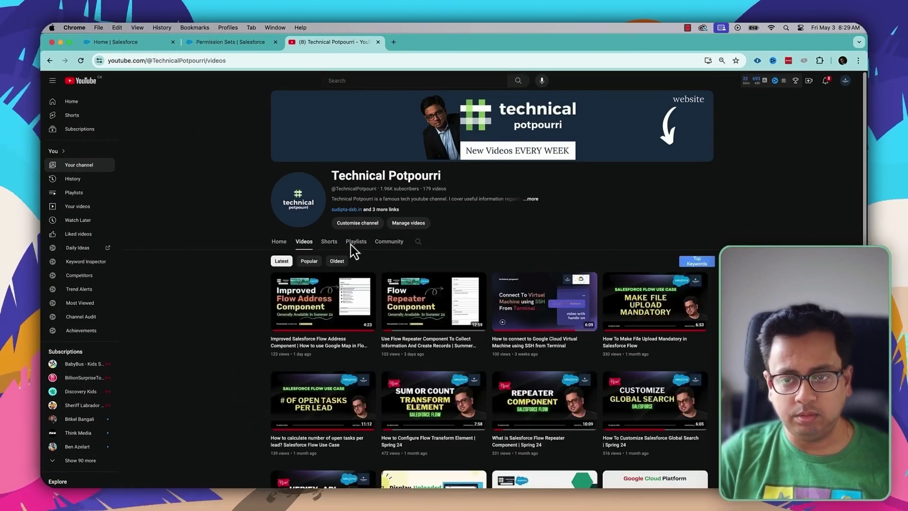
{"action": "left_click", "coordinate": [418, 242]}
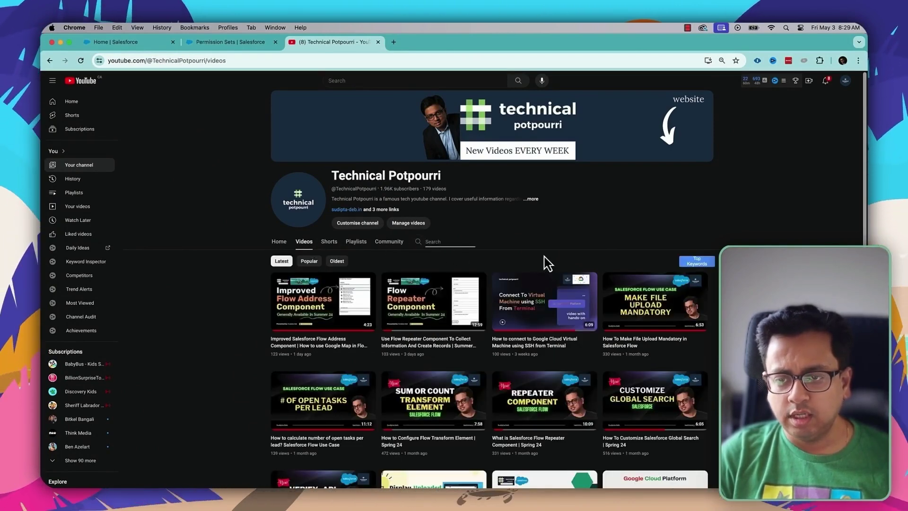
{"action": "type", "text": "user acces"}
{"action": "key", "text": "Return"}
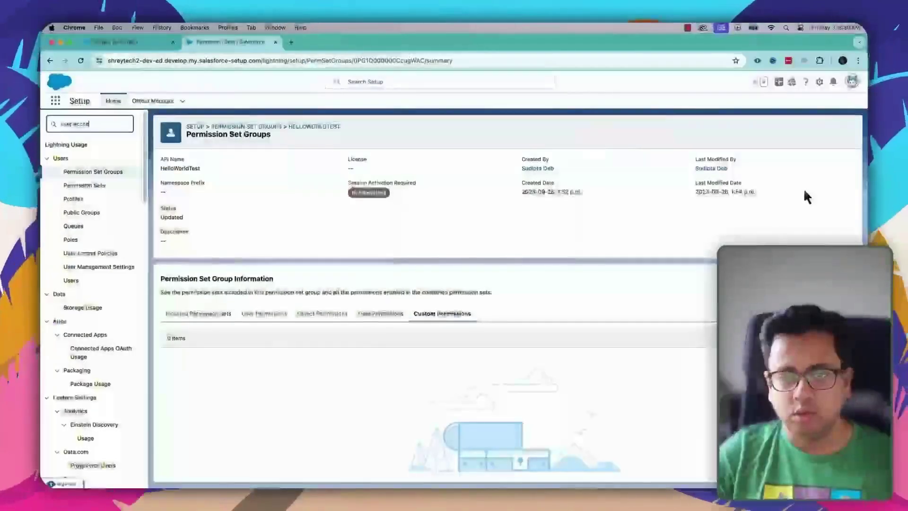
Edit TestPolicy from the User Access Policies list, setting its Order to 1, and save
{"action": "left_click", "coordinate": [113, 161]}
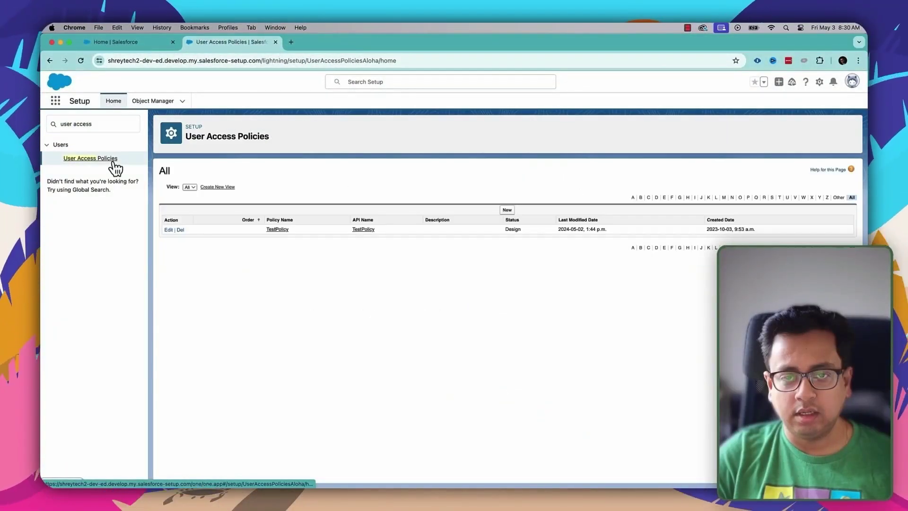
{"action": "left_click", "coordinate": [277, 229]}
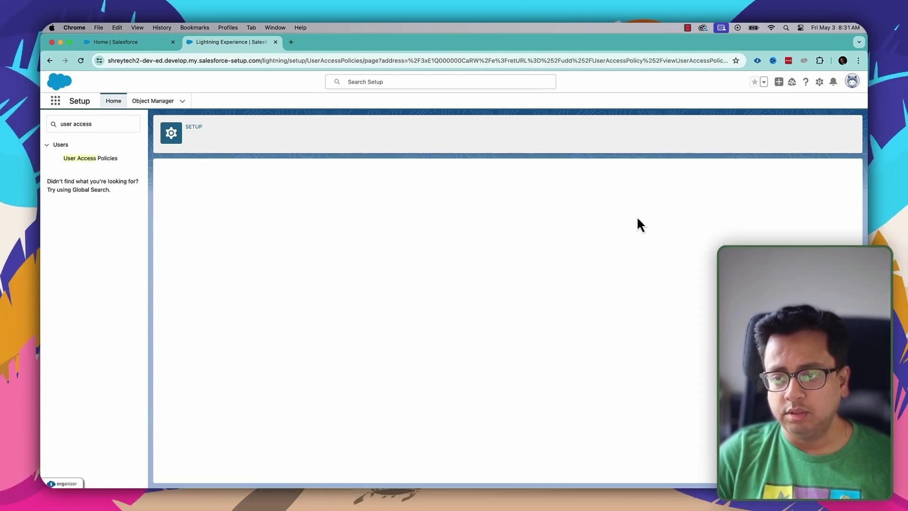
{"action": "left_click", "coordinate": [645, 217]}
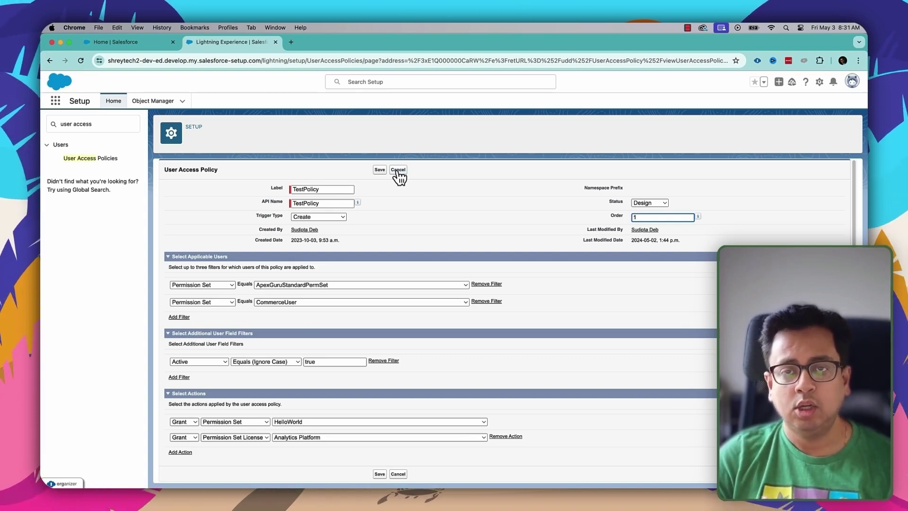
{"action": "left_click", "coordinate": [380, 170]}
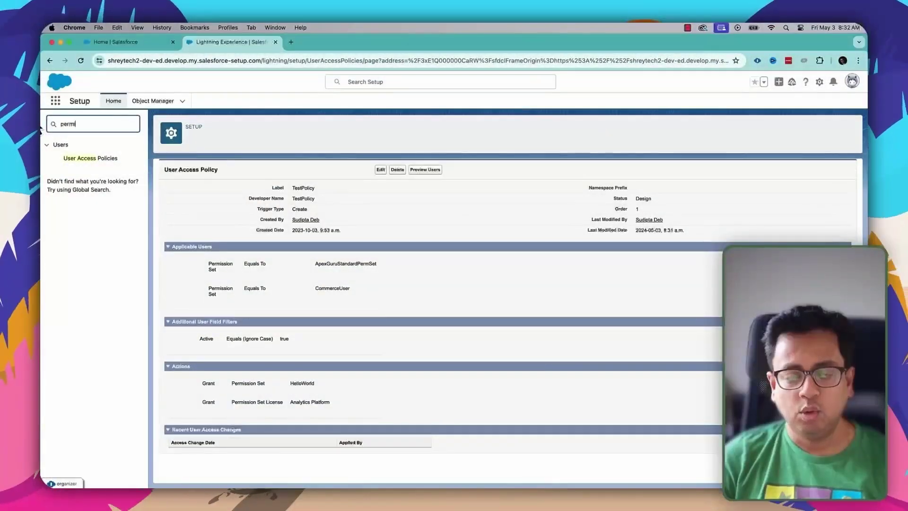
Create and save a new permission set labelled 'Monitor Login History permission' with auto-filled API name
{"action": "type", "text": "ssion se"}
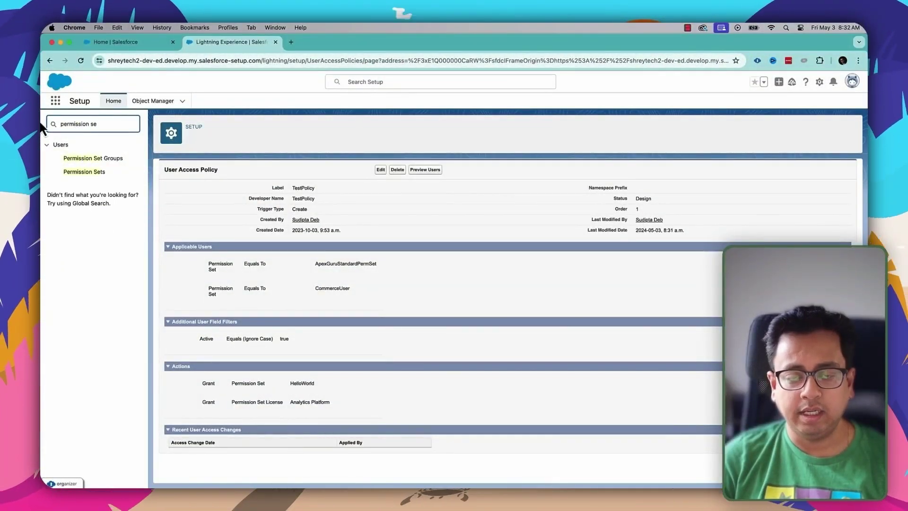
{"action": "left_click", "coordinate": [109, 174]}
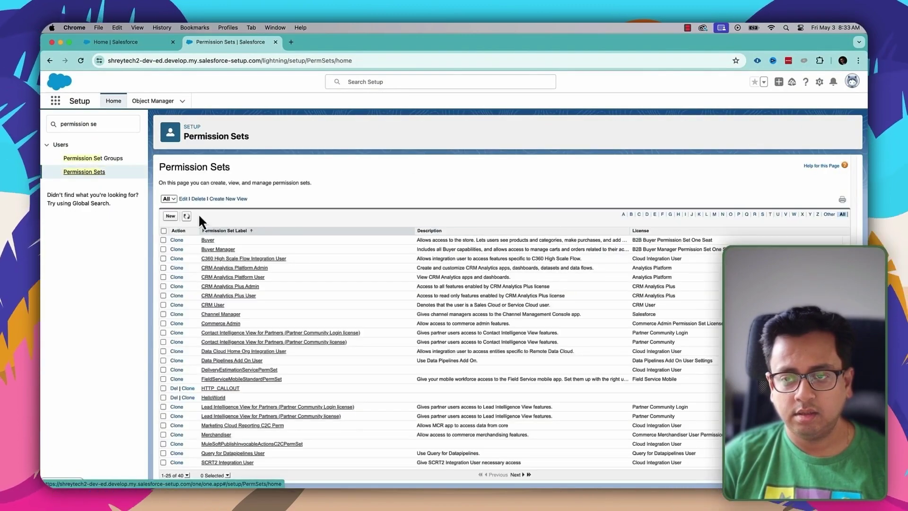
{"action": "left_click", "coordinate": [171, 216]}
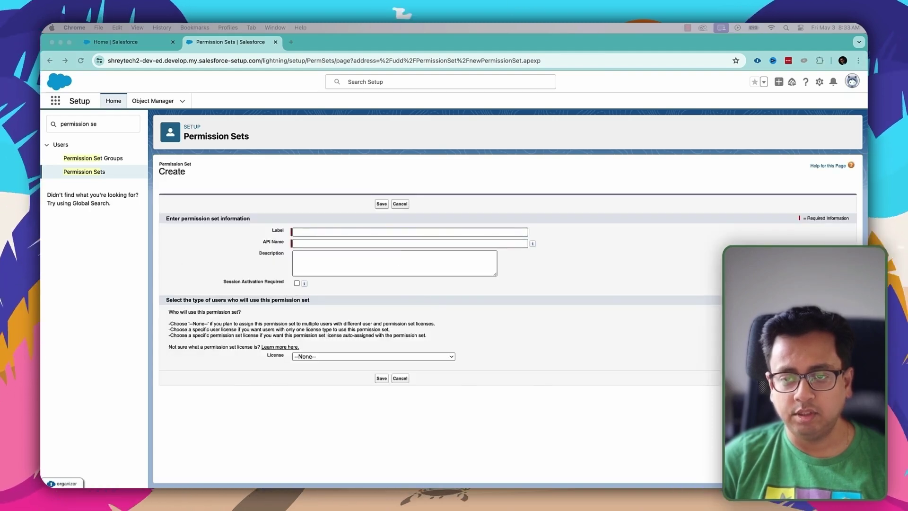
{"action": "type", "text": "Monitor Login History permission"}
{"action": "key", "text": "Tab"}
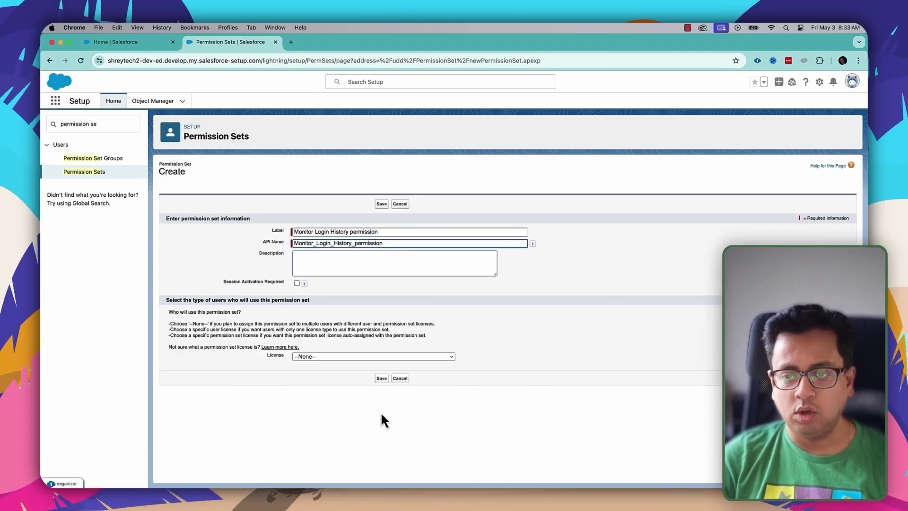
{"action": "left_click", "coordinate": [382, 378]}
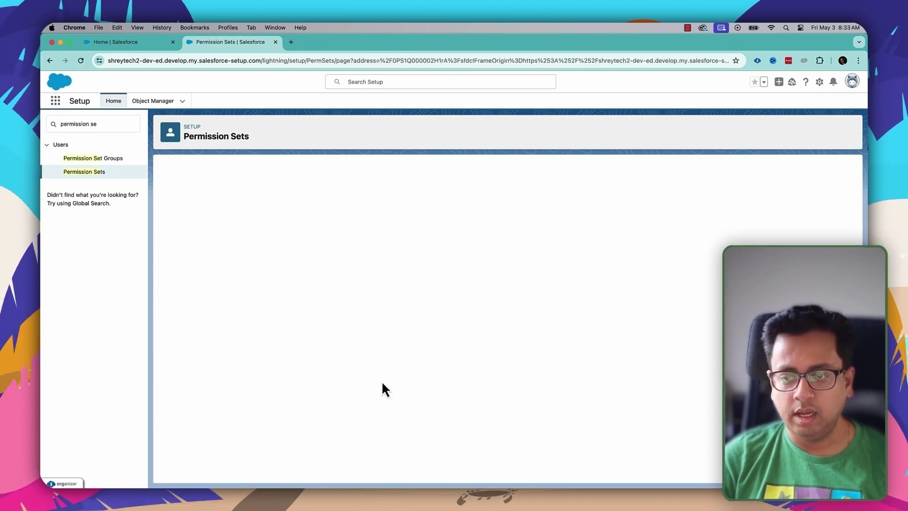
Search the permission set's settings to reach the System Permissions containing Monitor Login History
{"action": "left_click", "coordinate": [218, 185]}
{"action": "type", "text": "Moni"}
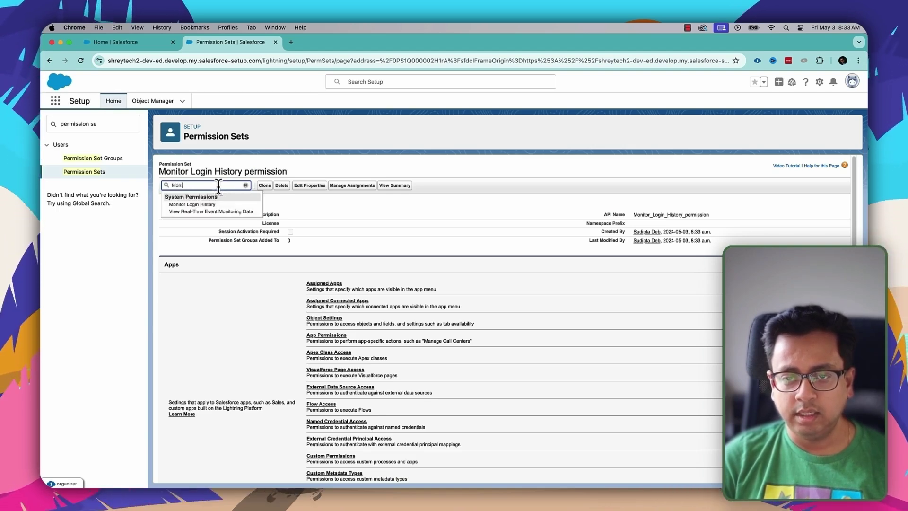
{"action": "left_click", "coordinate": [191, 205]}
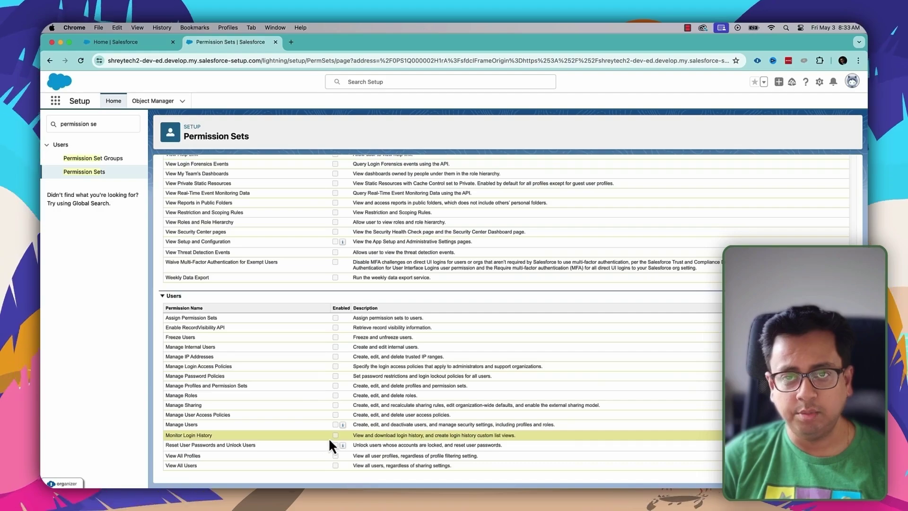
{"action": "scroll", "coordinate": [449, 436], "scroll_direction": "up", "scroll_amount": 2}
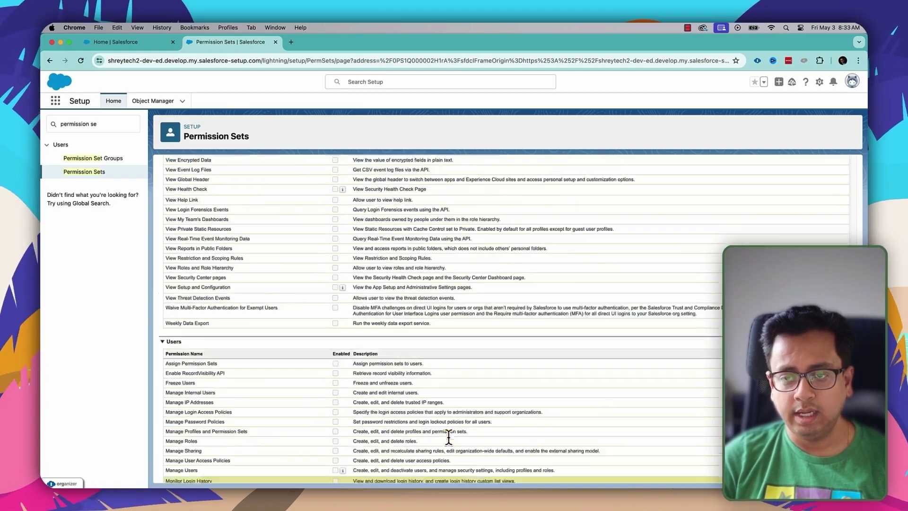
{"action": "scroll", "coordinate": [448, 436], "scroll_direction": "up", "scroll_amount": 10}
{"action": "scroll", "coordinate": [443, 392], "scroll_direction": "up", "scroll_amount": 10}
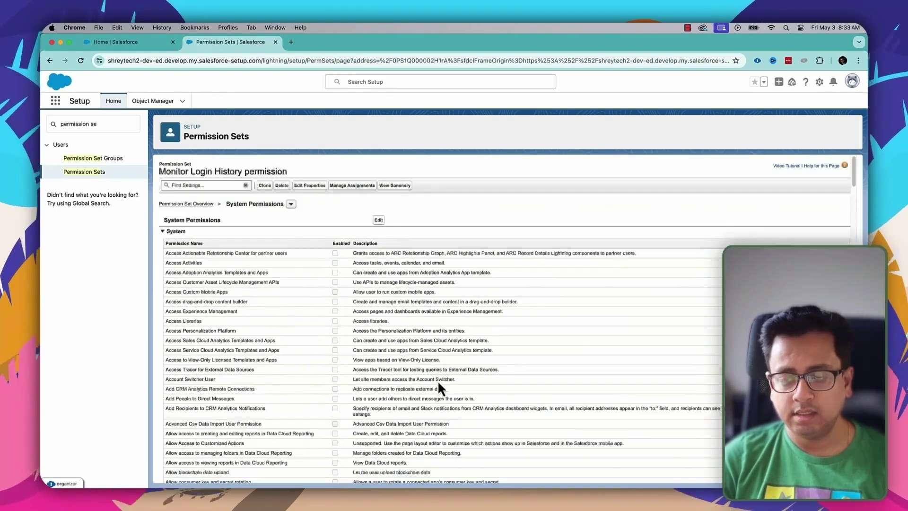
Check Monitor Login History in the system permissions and save, confirming the dialog
{"action": "left_click", "coordinate": [379, 220]}
{"action": "scroll", "coordinate": [361, 358], "scroll_direction": "down", "scroll_amount": 15}
{"action": "key", "text": "super+f"}
{"action": "type", "text": "mo"}
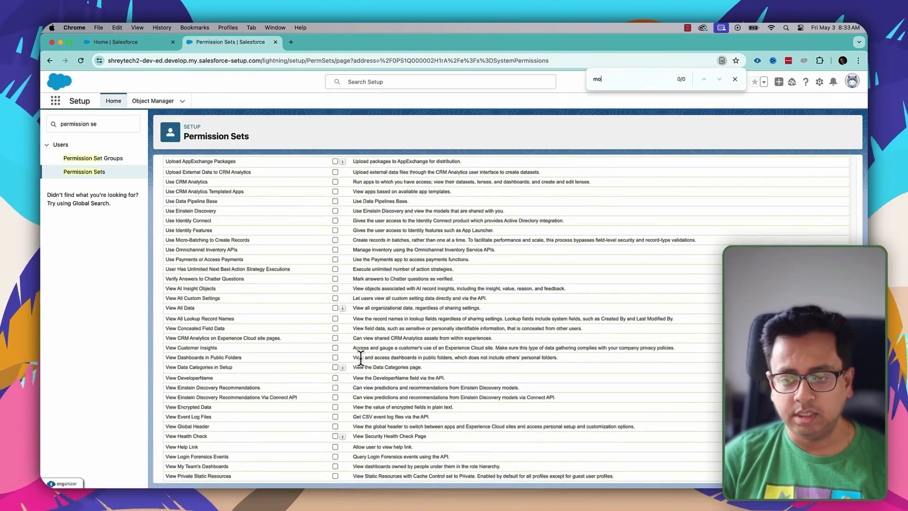
{"action": "type", "text": "nitor"}
{"action": "left_click", "coordinate": [335, 435]}
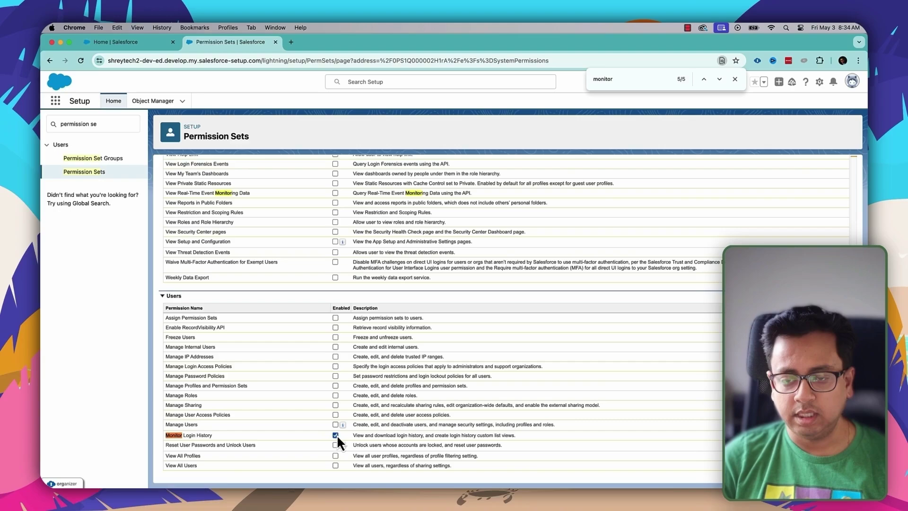
{"action": "scroll", "coordinate": [360, 378], "scroll_direction": "up", "scroll_amount": 15}
{"action": "scroll", "coordinate": [368, 288], "scroll_direction": "up", "scroll_amount": 5}
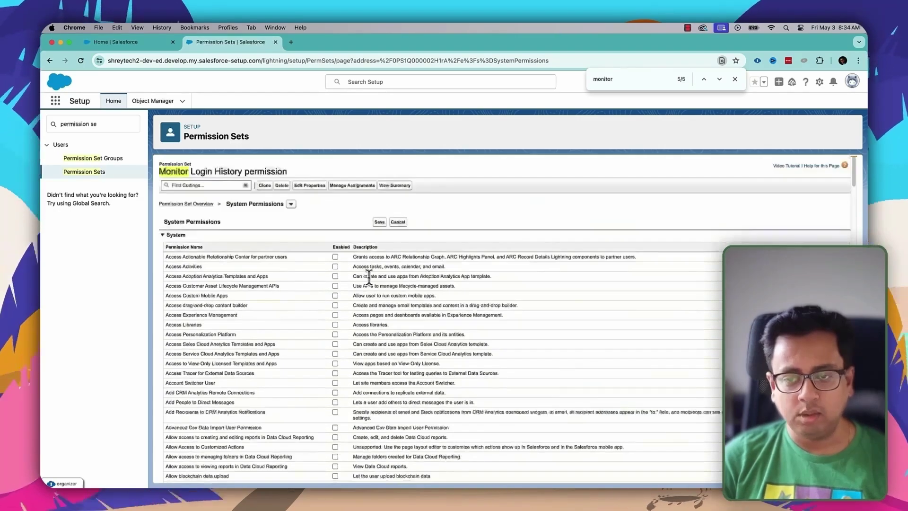
{"action": "left_click", "coordinate": [379, 222]}
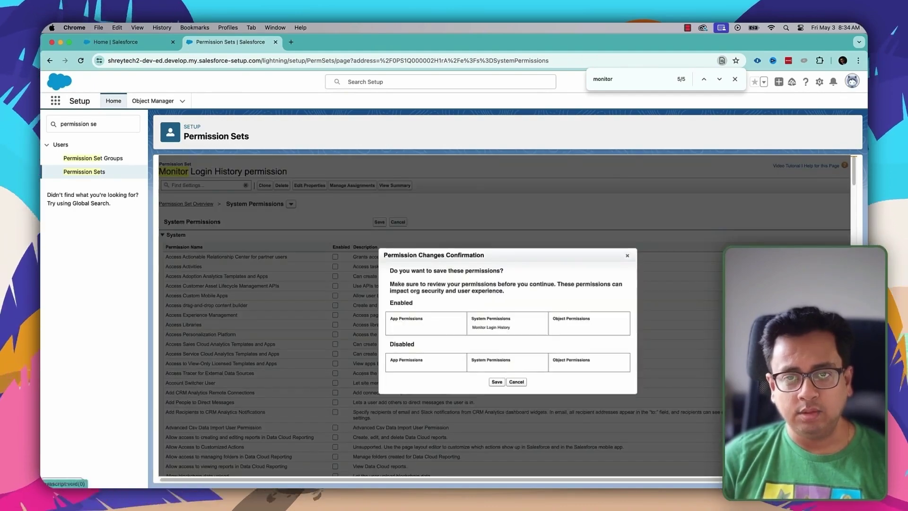
{"action": "left_click", "coordinate": [496, 382]}
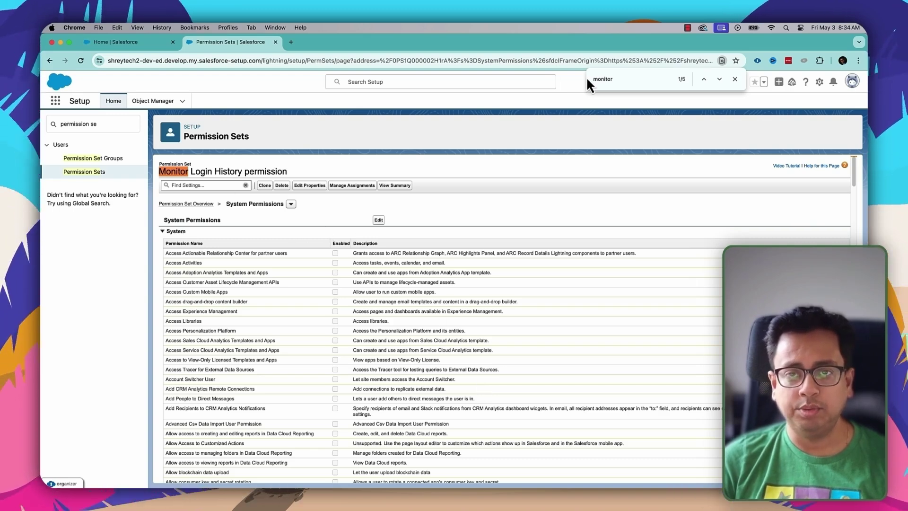
{"action": "left_click", "coordinate": [735, 79]}
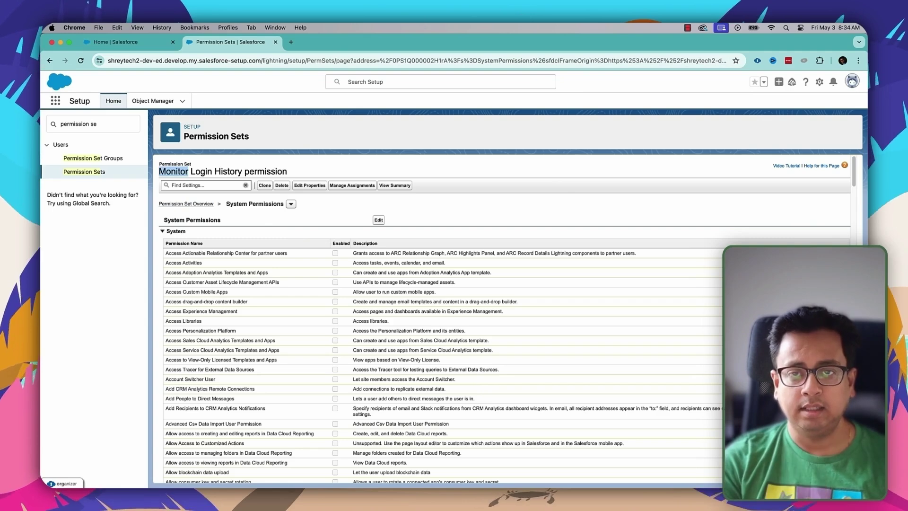